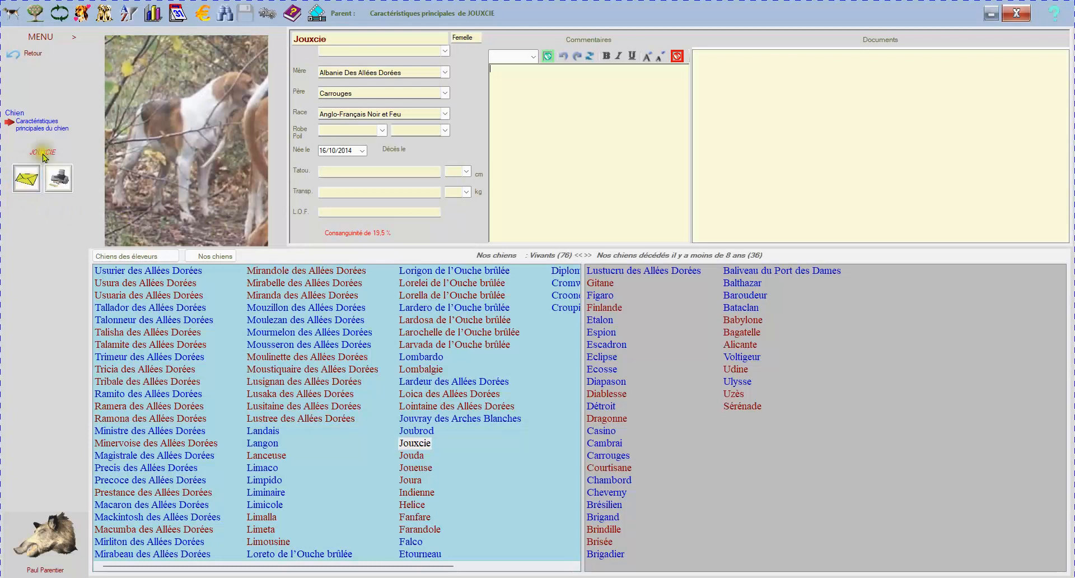
Prepare the 04/02/2017 Le Parc Brûlé outing from the 2016-2017 season as a paper letter and review its content
click(59, 15)
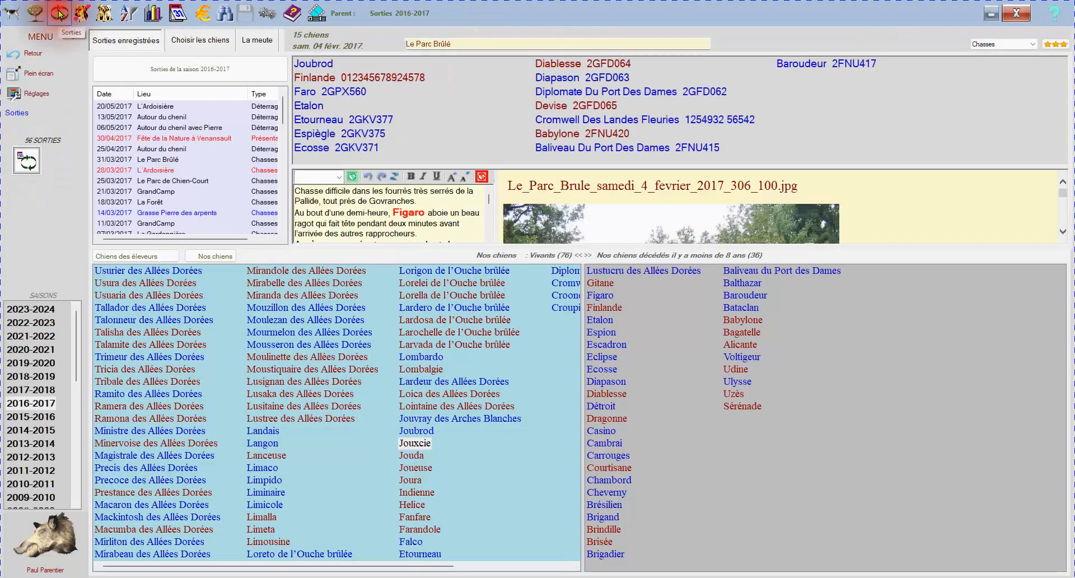
scroll(174, 181, down, 4)
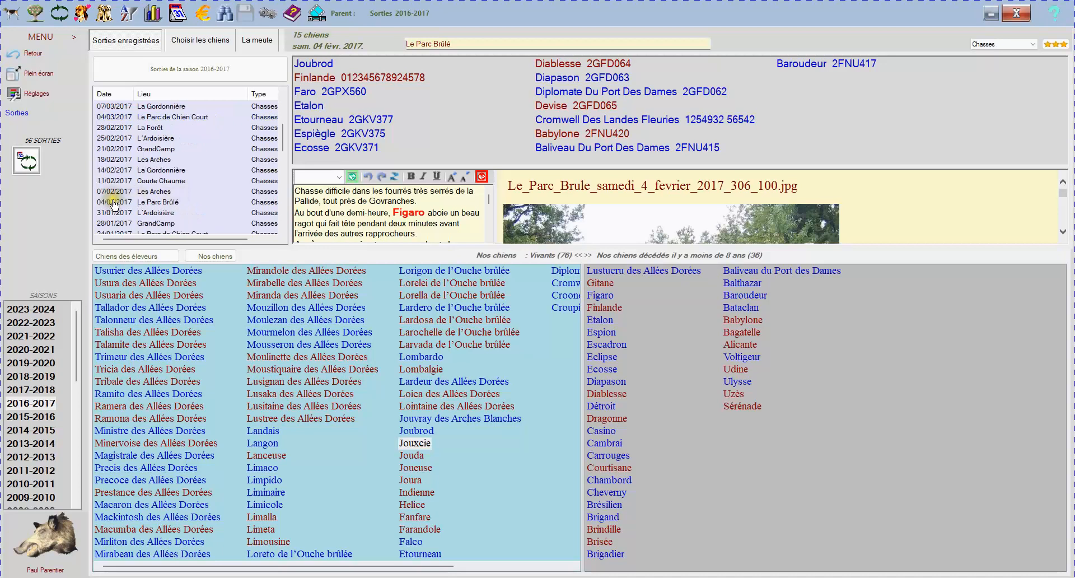
click(114, 202)
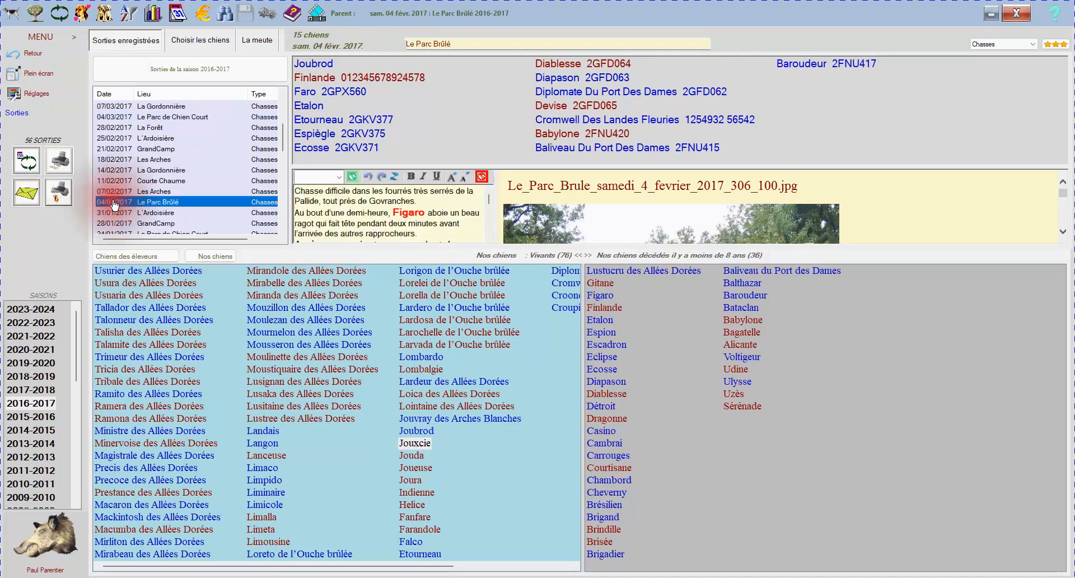
click(25, 193)
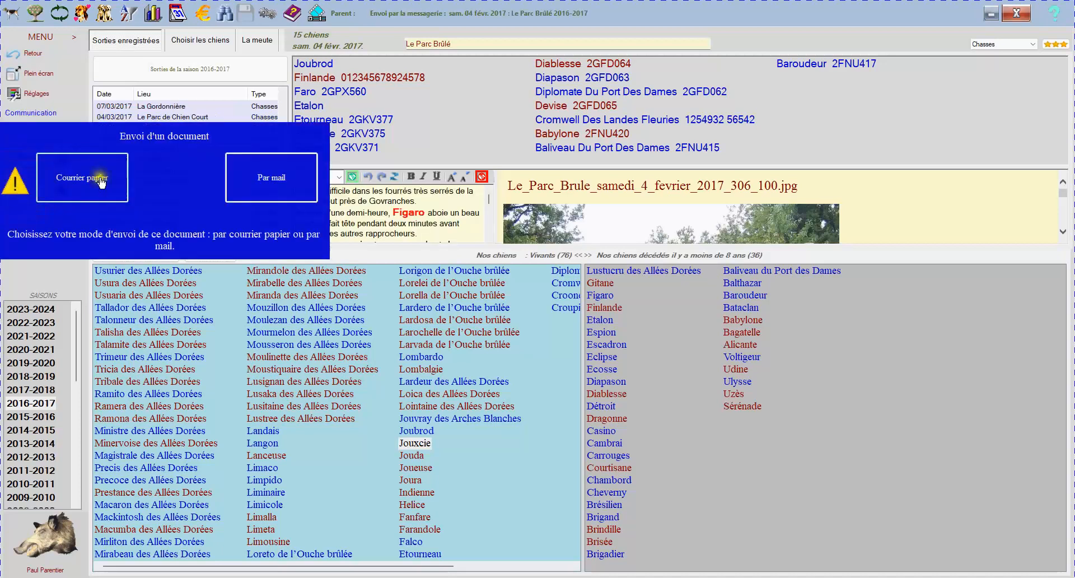
click(101, 181)
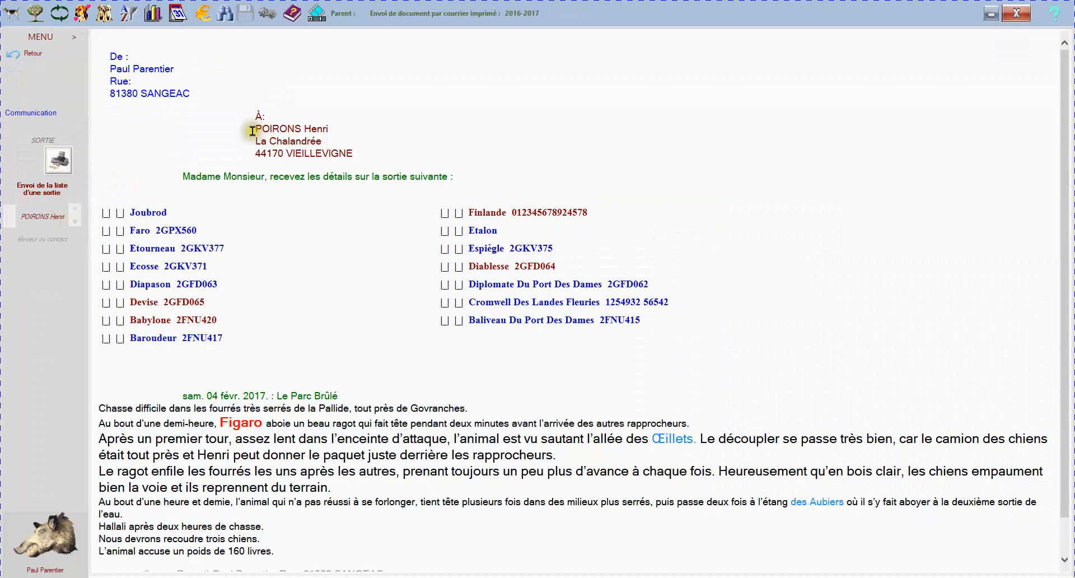
scroll(295, 334, down, 1)
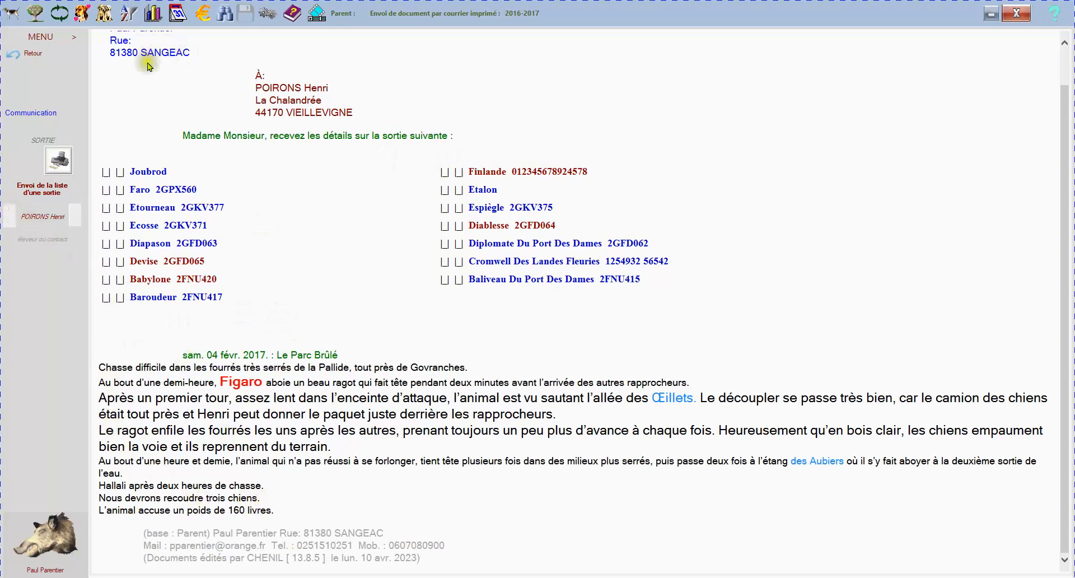
scroll(150, 89, up, 1)
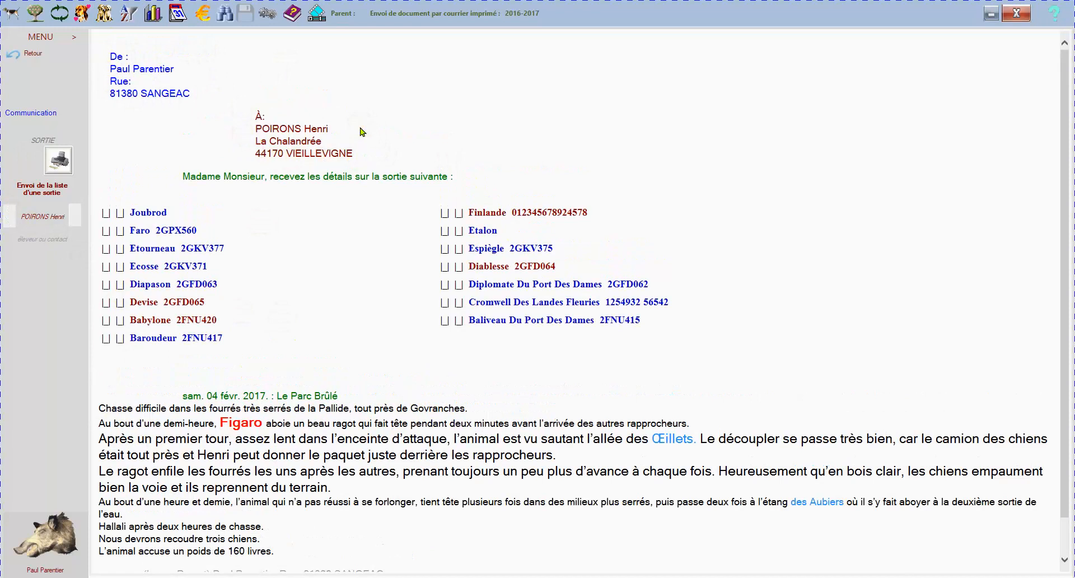
click(460, 176)
Advance the letter's recipient by three contacts, accepting the document preparation for each one
click(11, 225)
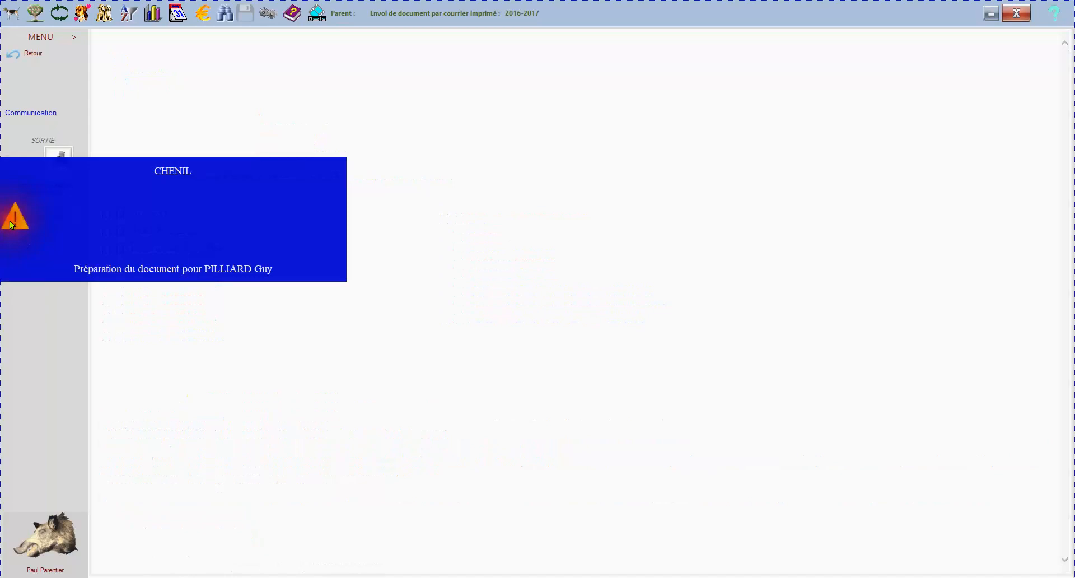
click(179, 211)
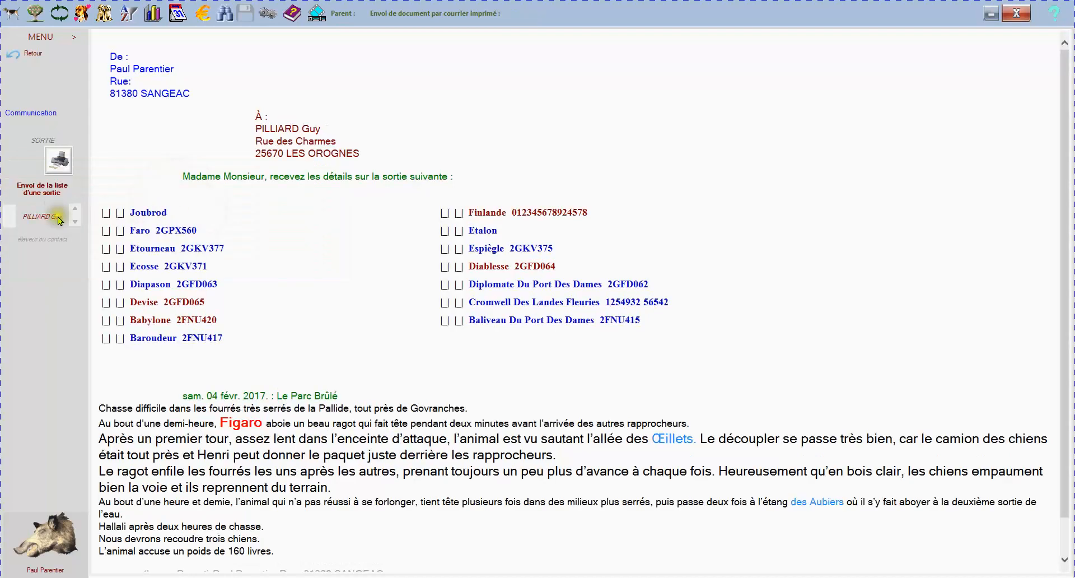
click(12, 225)
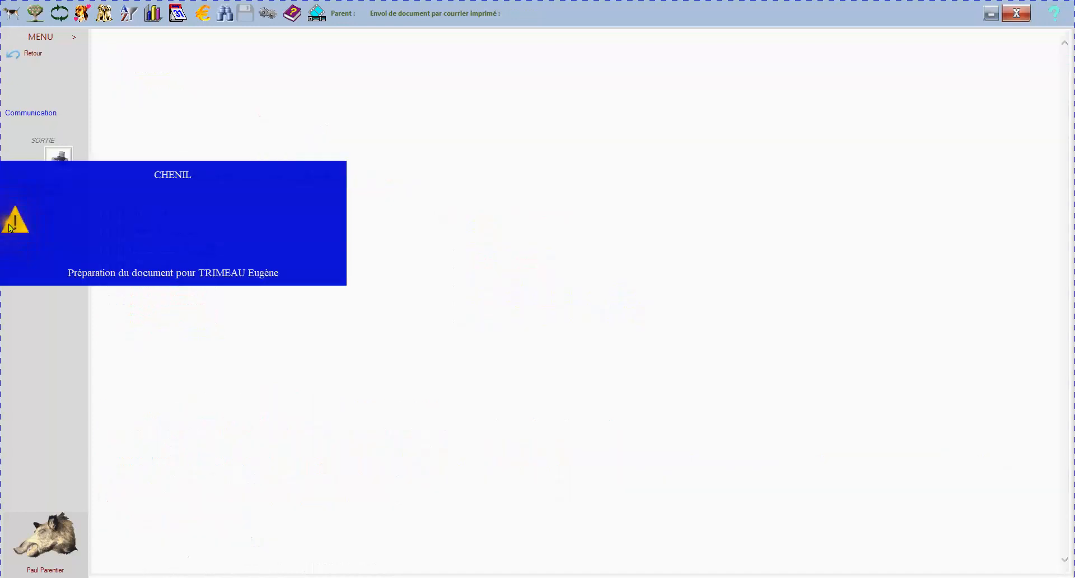
click(151, 215)
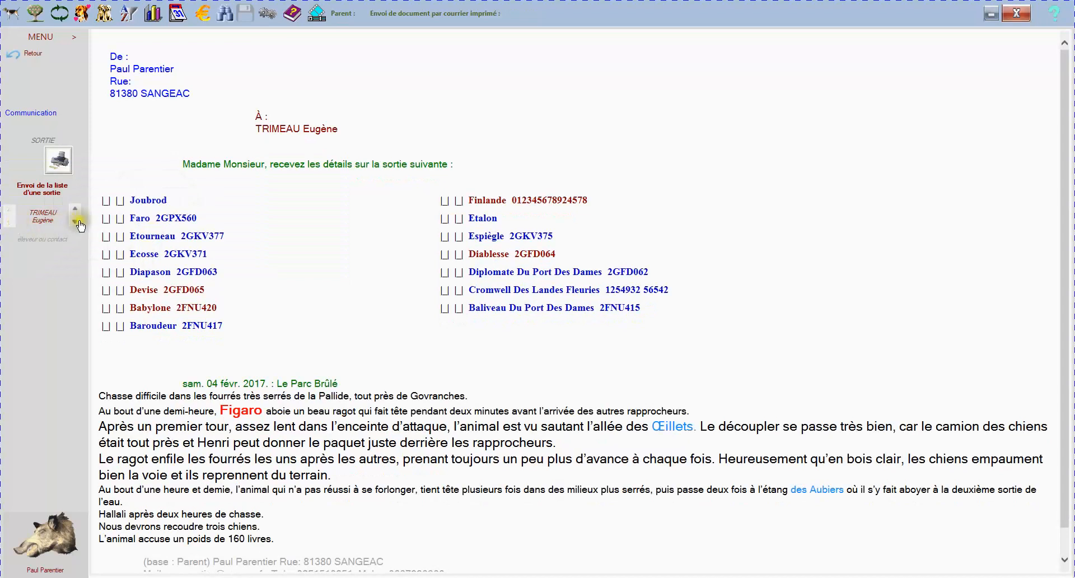
click(75, 224)
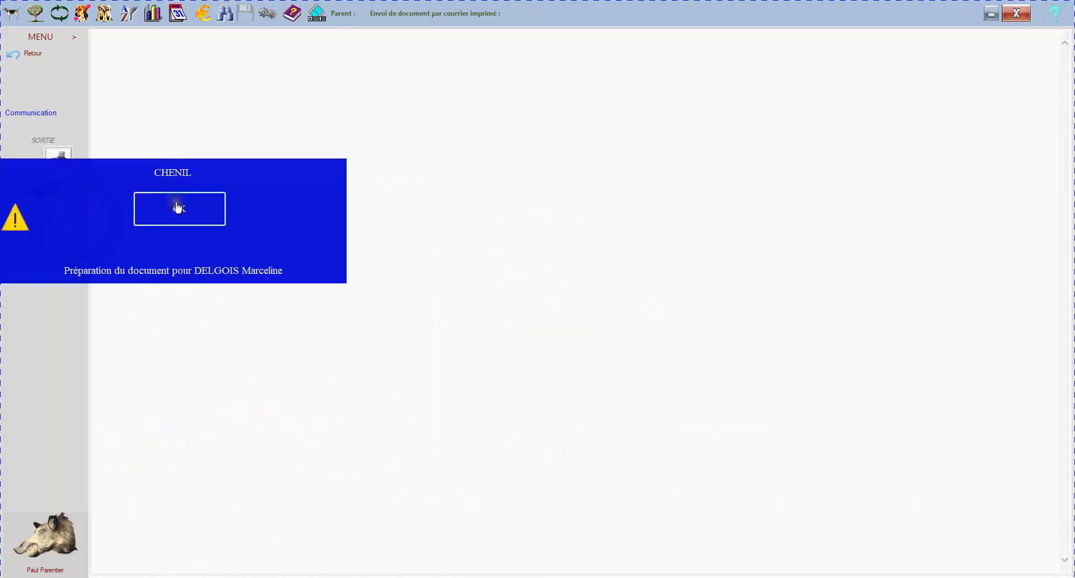
click(178, 208)
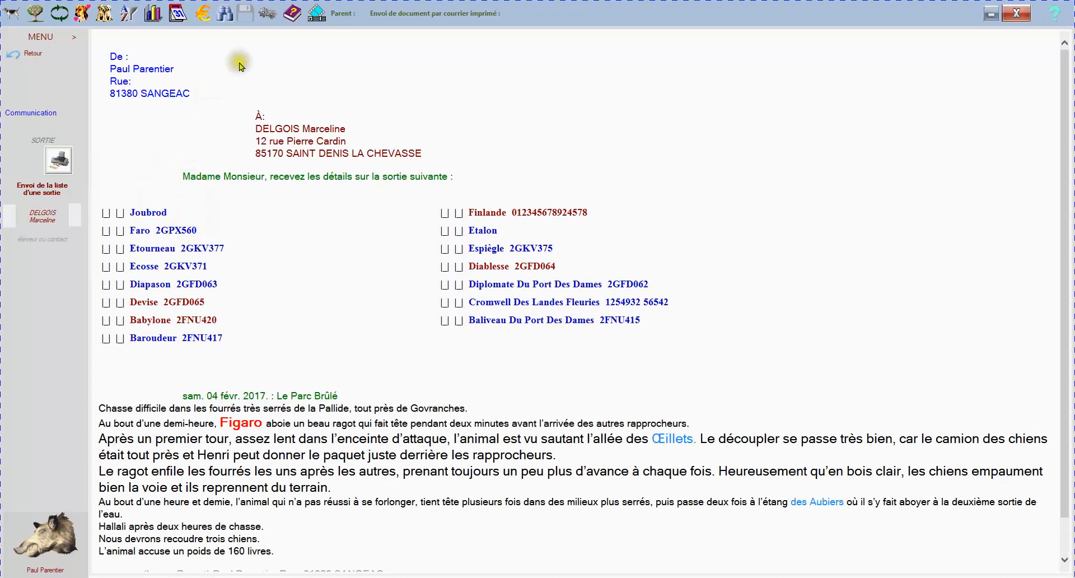
Open the current recipient's contact record, check the details and validate it
click(268, 15)
click(40, 221)
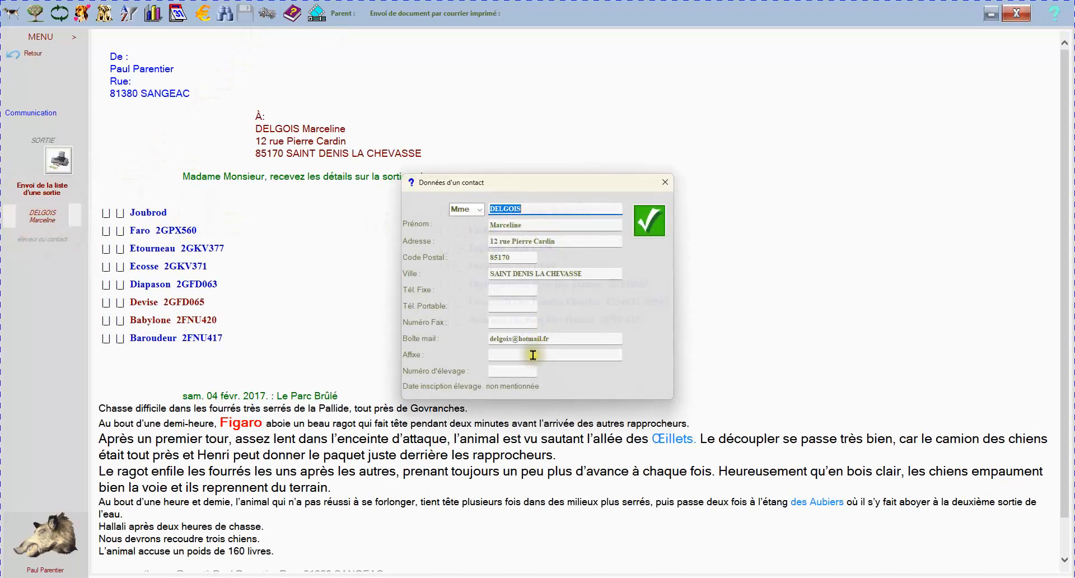
click(646, 225)
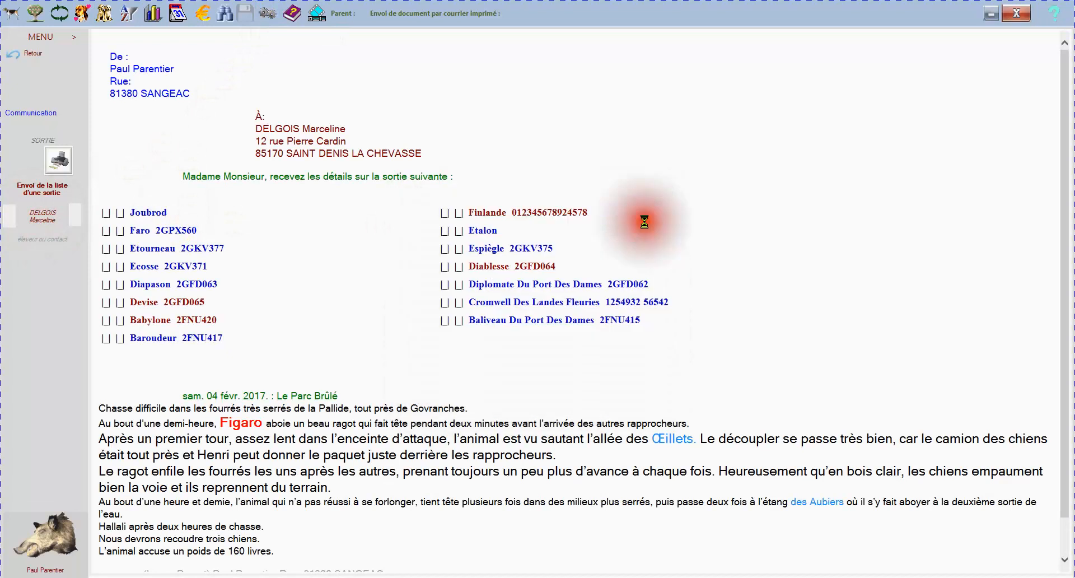
click(646, 224)
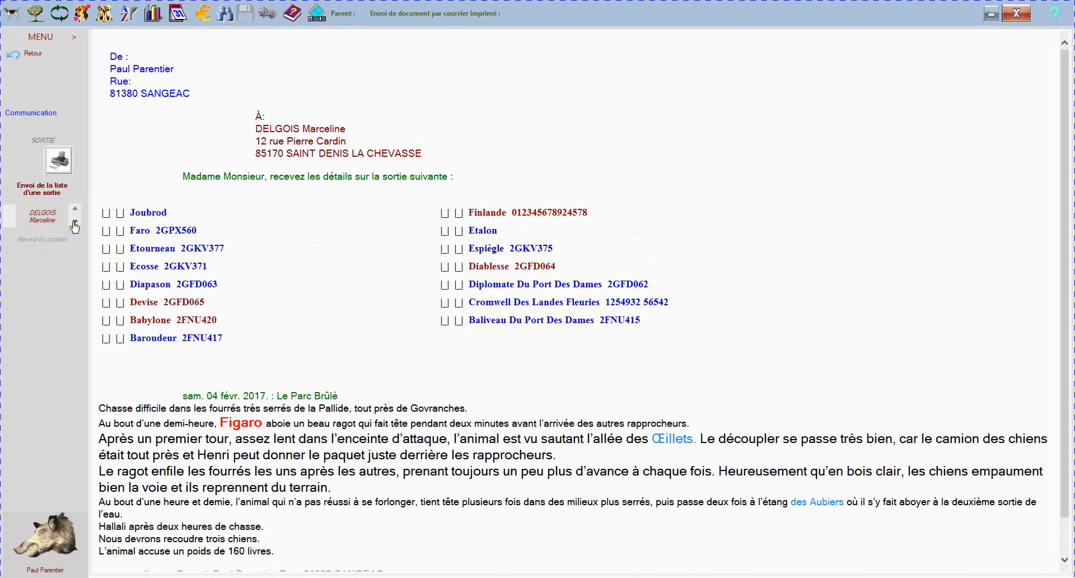
Prepare the letter for the next contact, view its print preview and close the preview
click(75, 226)
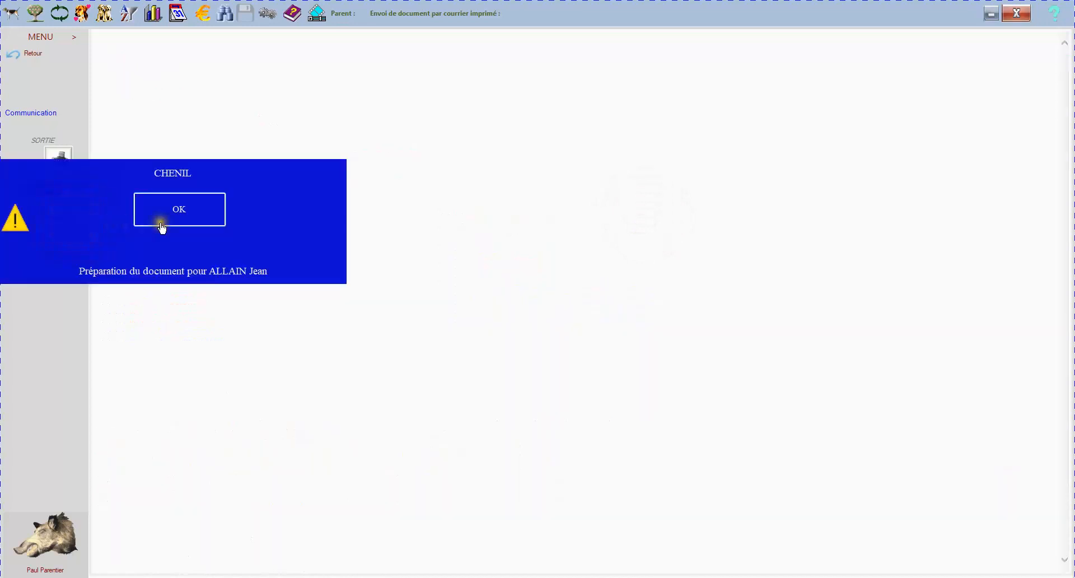
click(172, 222)
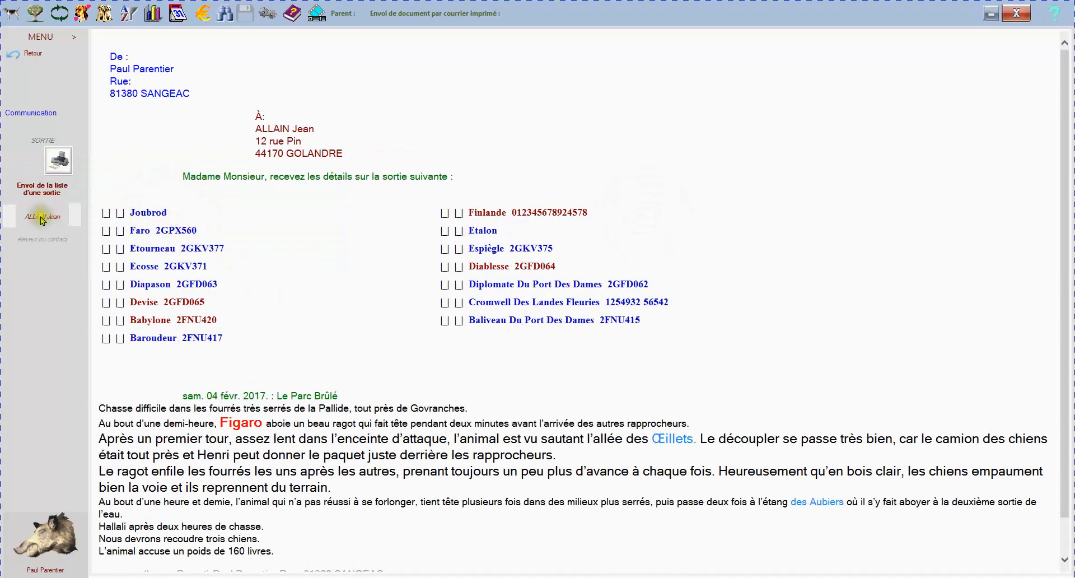
click(57, 163)
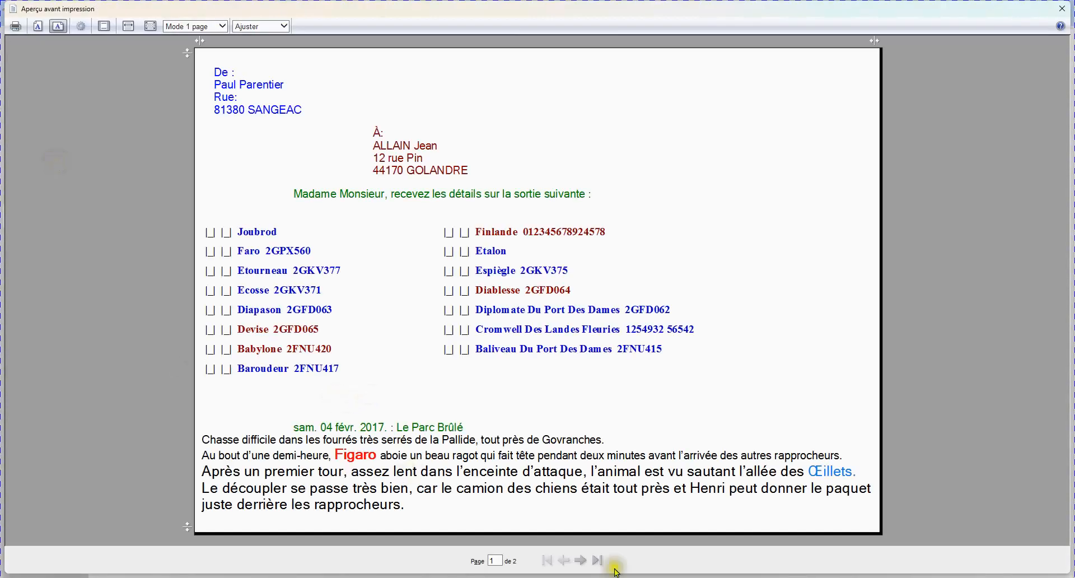
click(1062, 9)
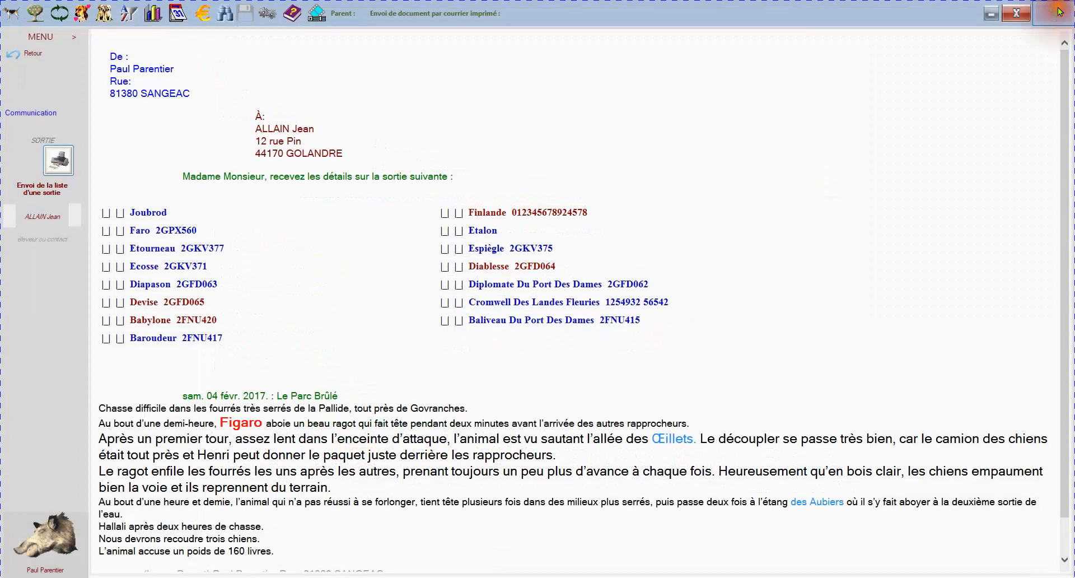
Return to the outings list and prepare the 04/02/2017 Le Parc Brûlé outing for sending by e-mail
click(29, 51)
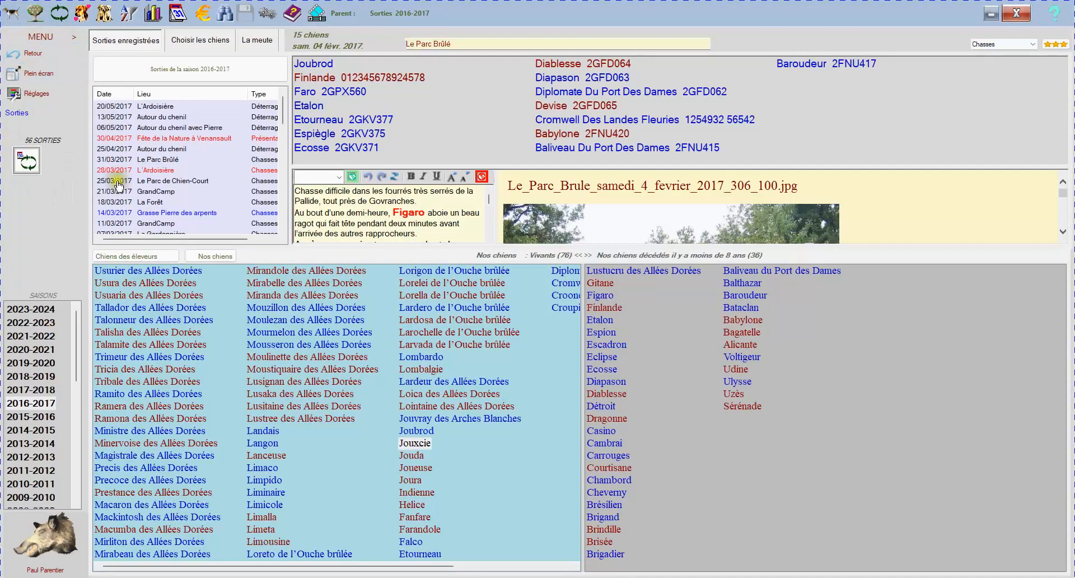
scroll(162, 207, down, 3)
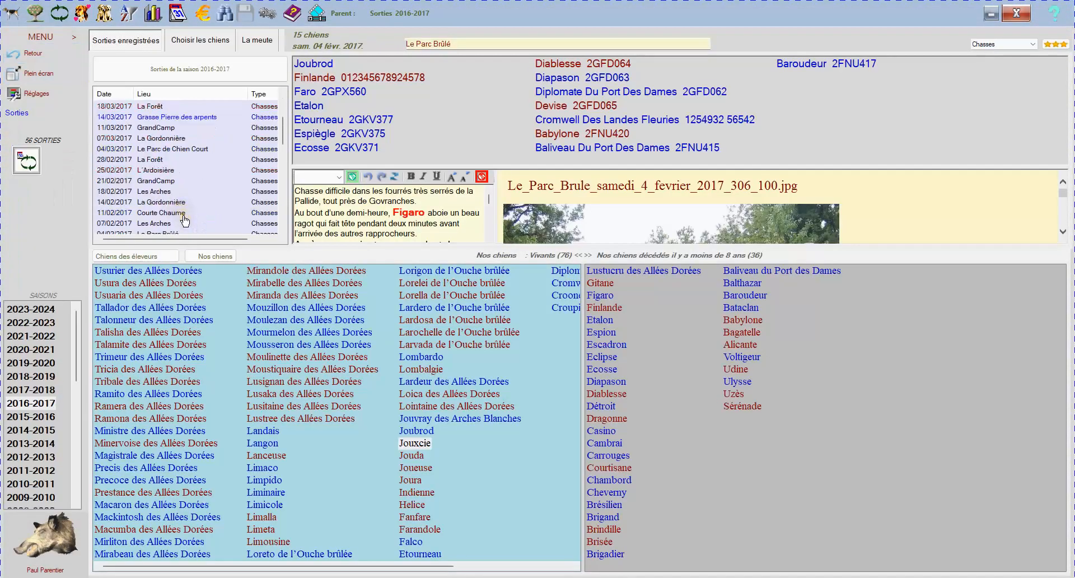
scroll(184, 221, down, 1)
click(146, 202)
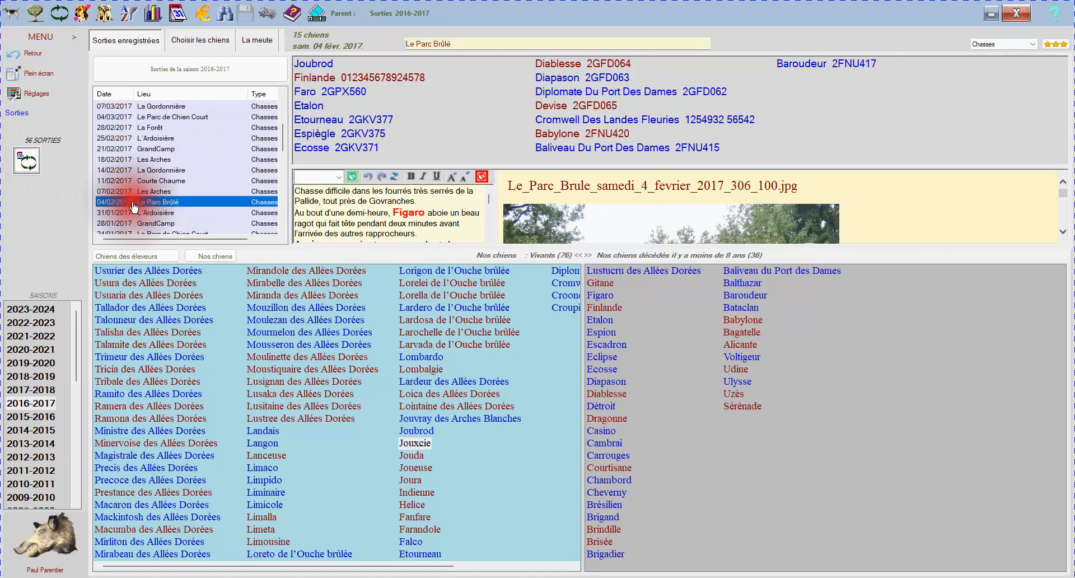
click(31, 191)
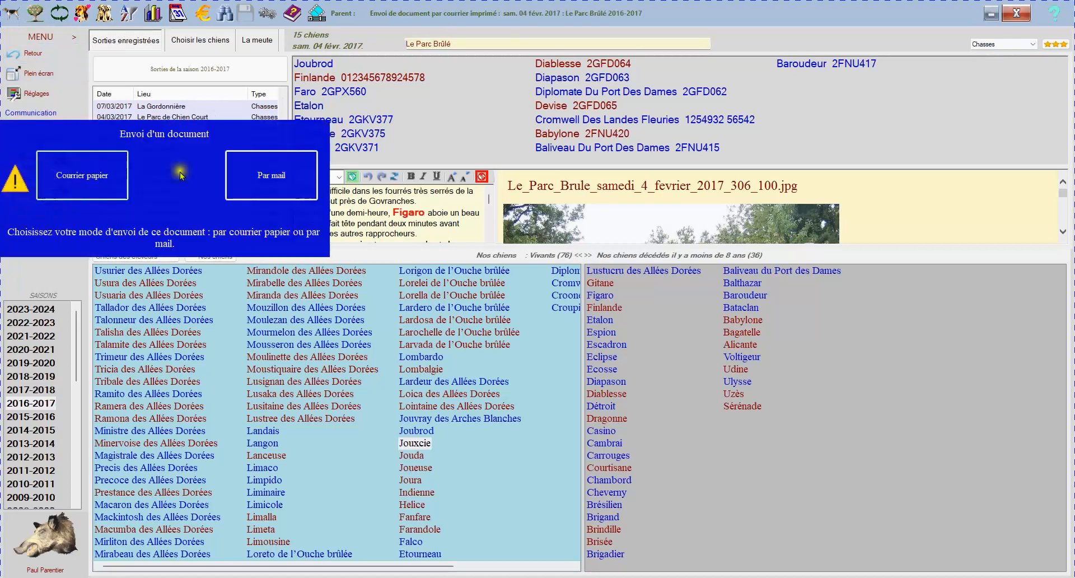
click(274, 184)
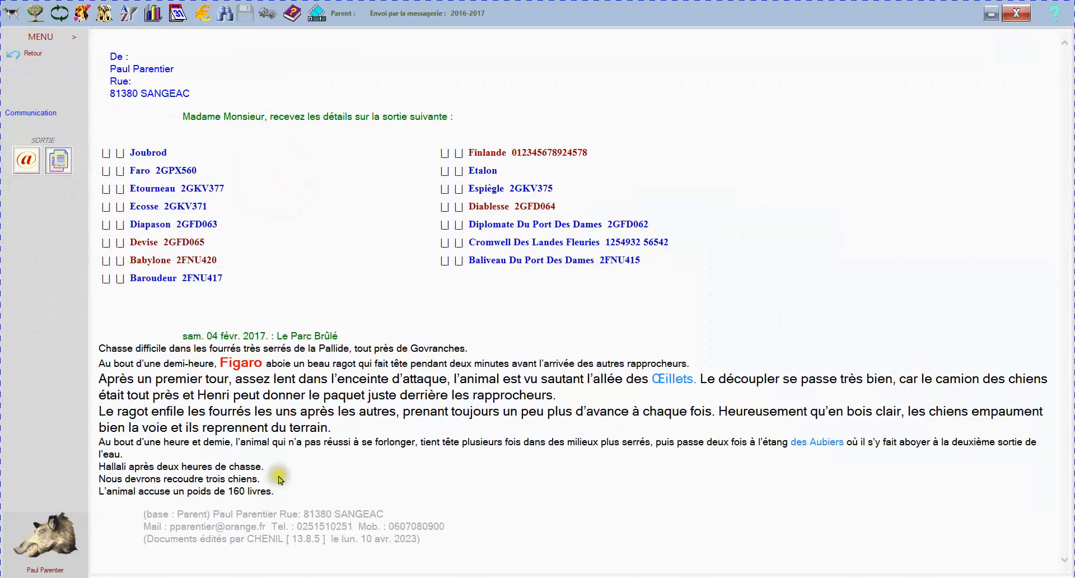
scroll(280, 480, down, 4)
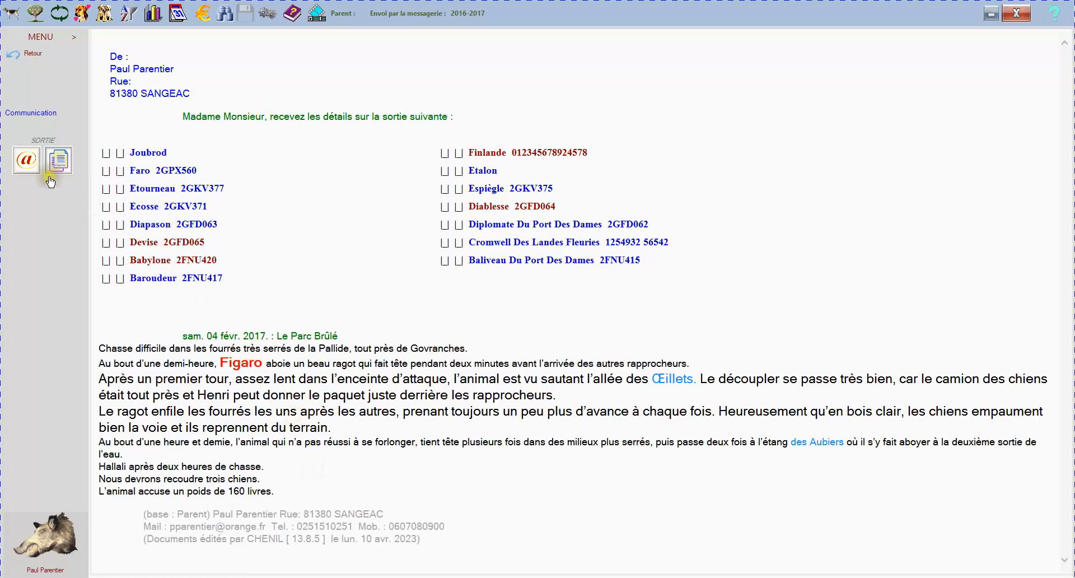
Choose the fourth, fifth and sixth contacts as recipients of the outing e-mail and generate the message
click(20, 165)
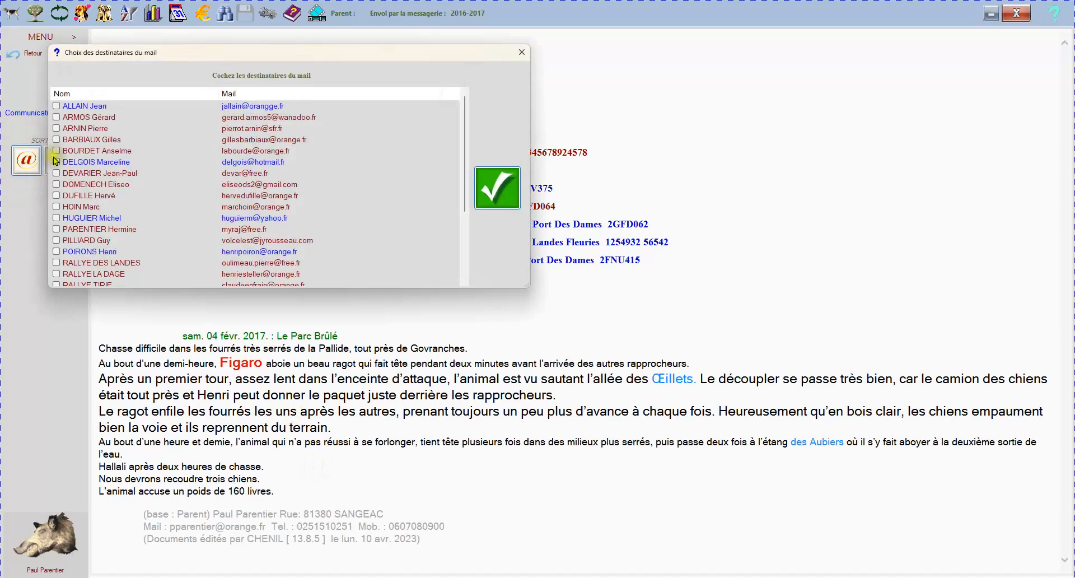
click(57, 140)
click(56, 151)
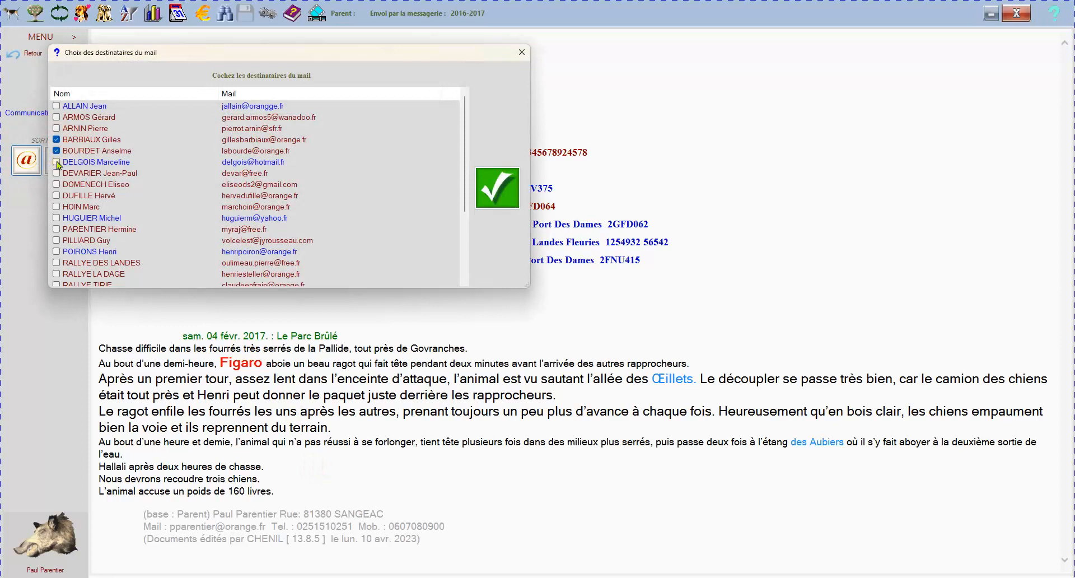
click(57, 162)
click(500, 189)
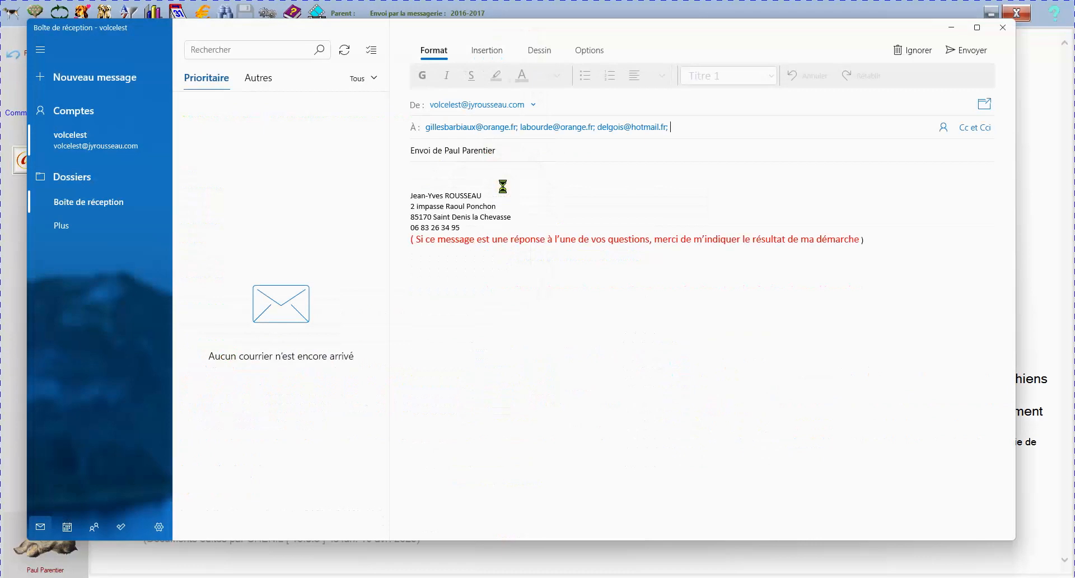
Check the message's recipient addresses and paste the copied outing document into the body above the signature
click(434, 126)
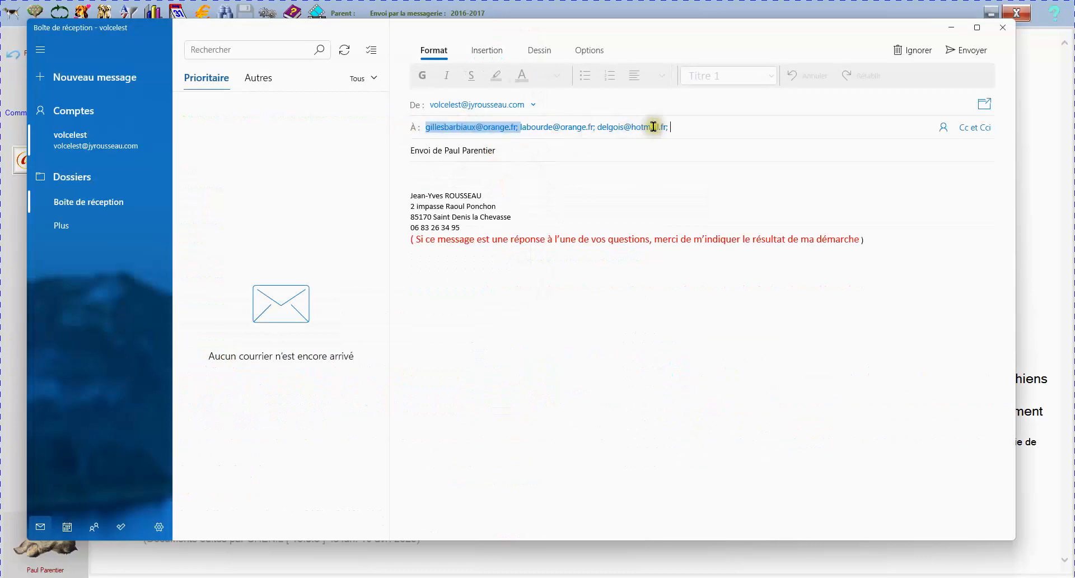
click(700, 127)
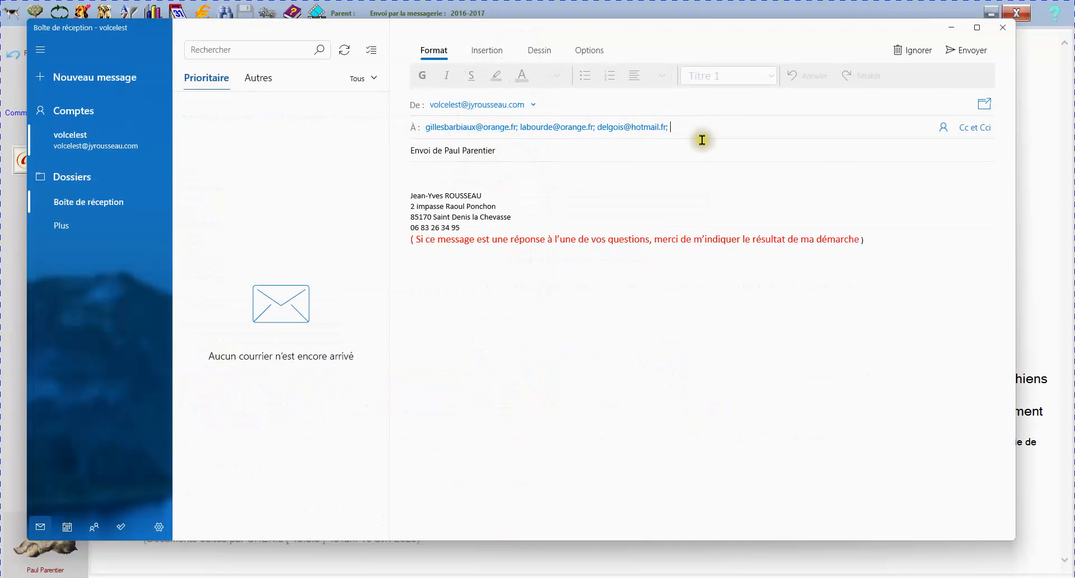
click(485, 172)
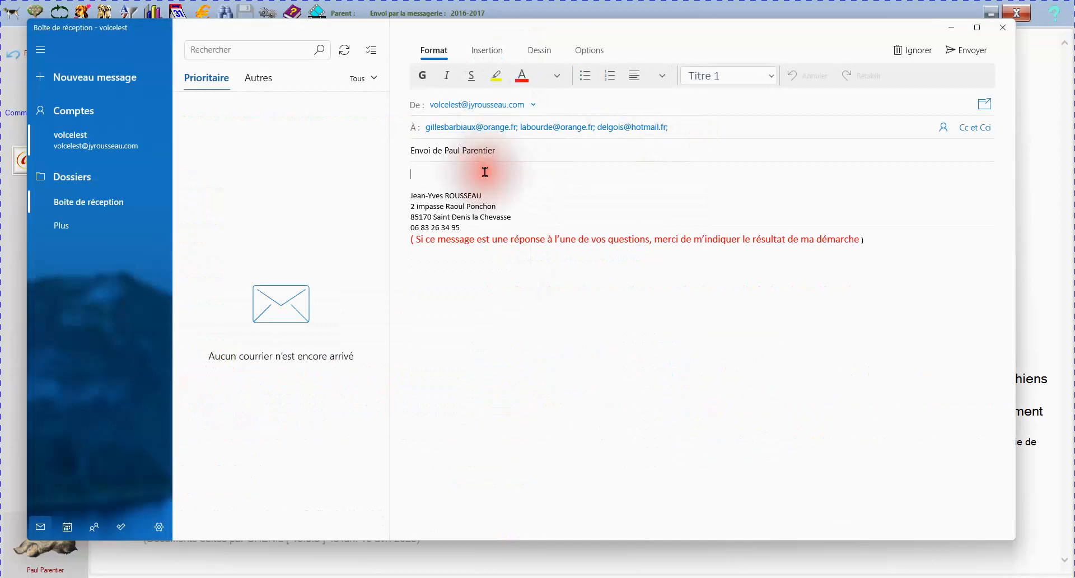
right_click(420, 174)
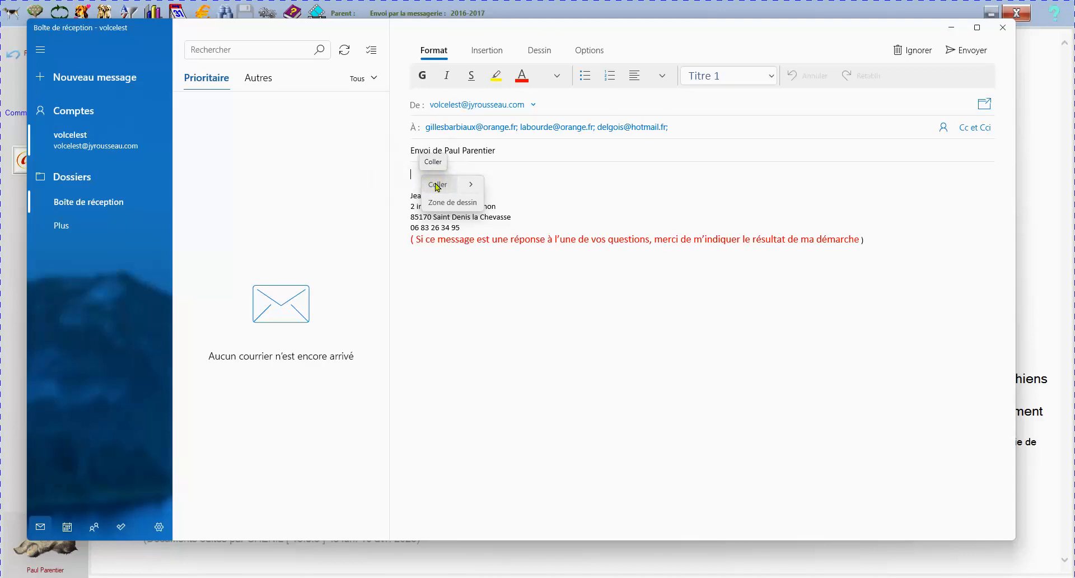
click(437, 185)
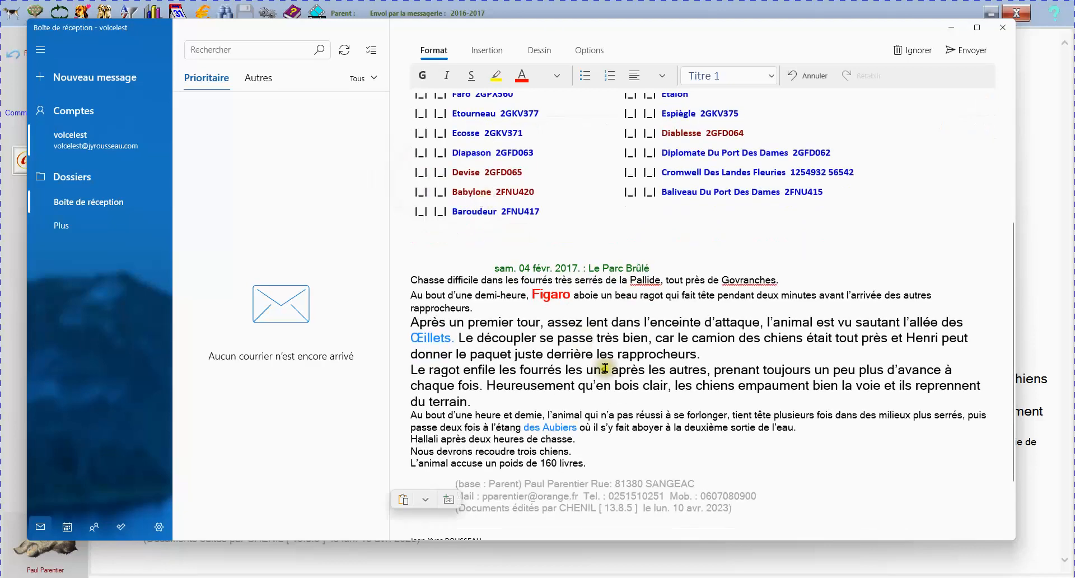
scroll(606, 368, down, 1)
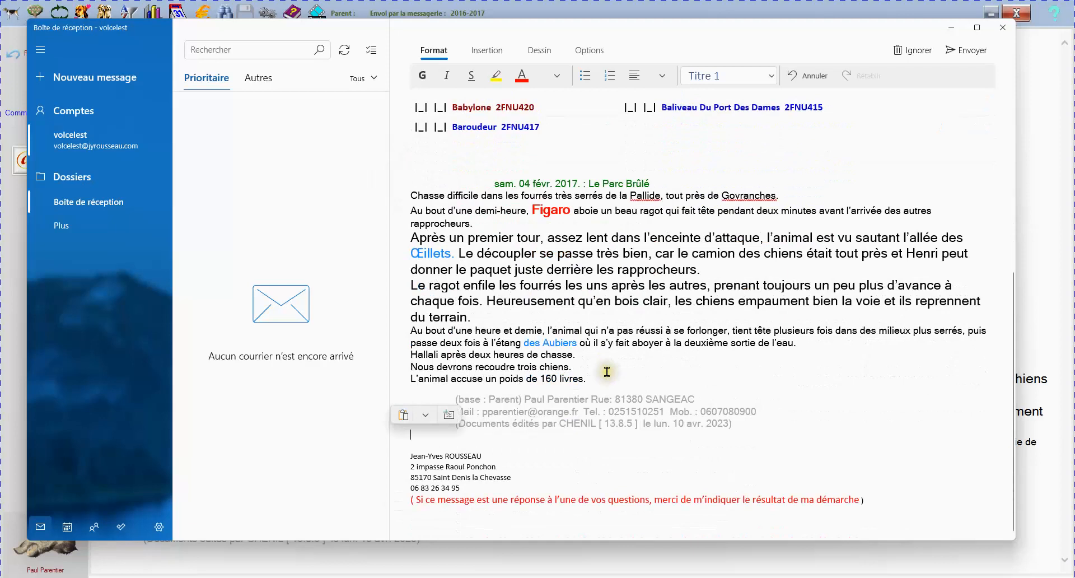
Attach Details_de_la_sortie_sam_04_f.htm and Details_de_la_sortie_sam_04_fevr_2017_.pdf from the PJ folder to the outing message
scroll(608, 372, up, 3)
scroll(608, 372, up, 3)
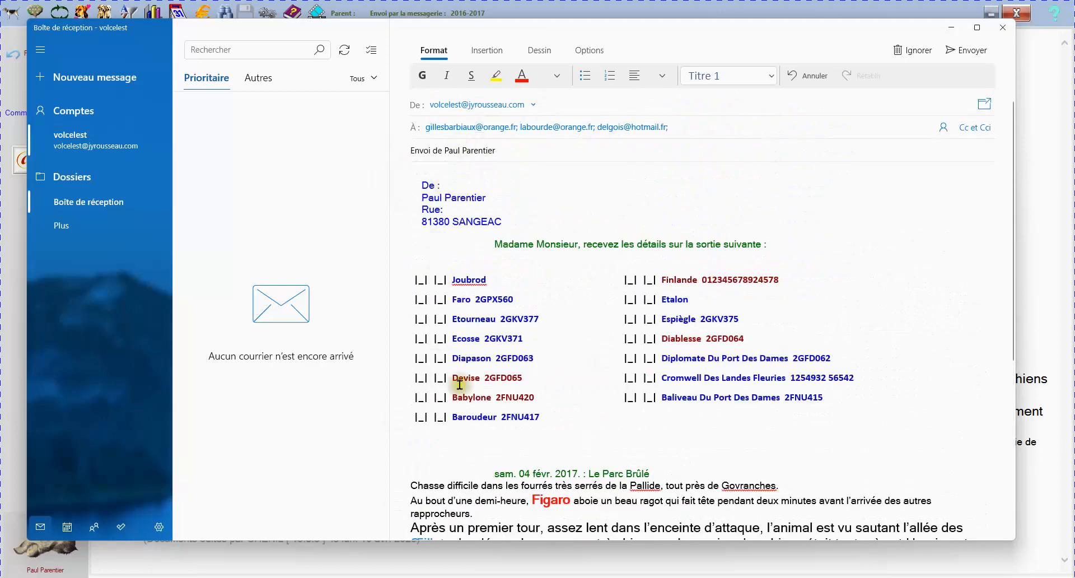
scroll(491, 440, down, 2)
scroll(492, 442, down, 3)
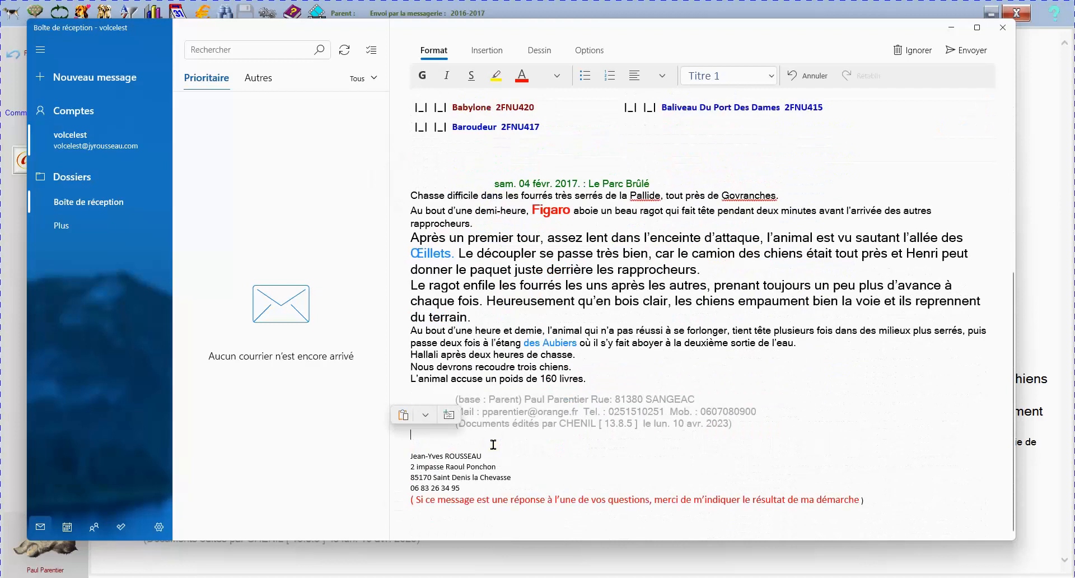
scroll(493, 426, up, 5)
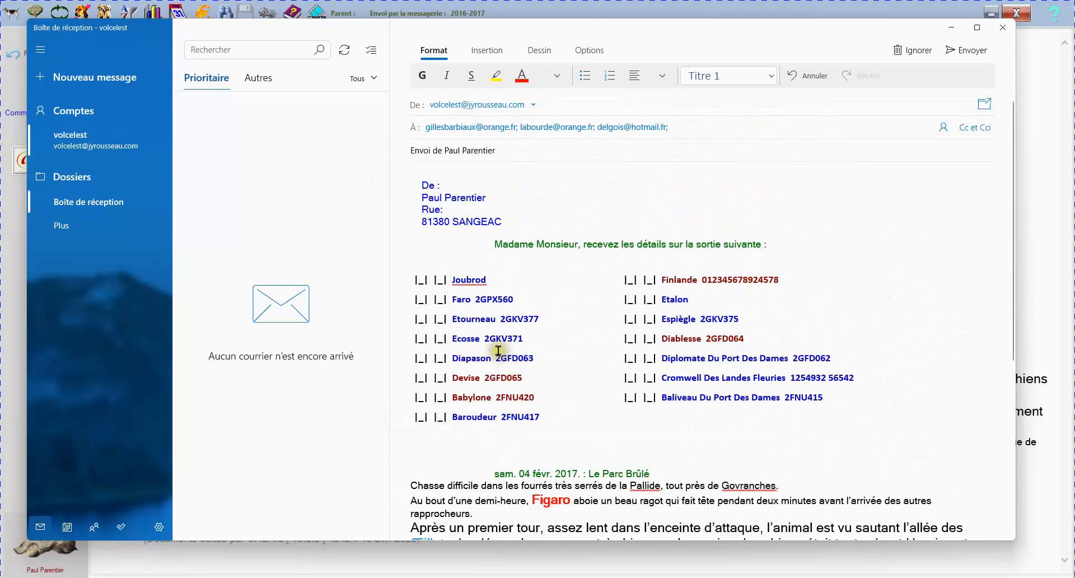
click(486, 51)
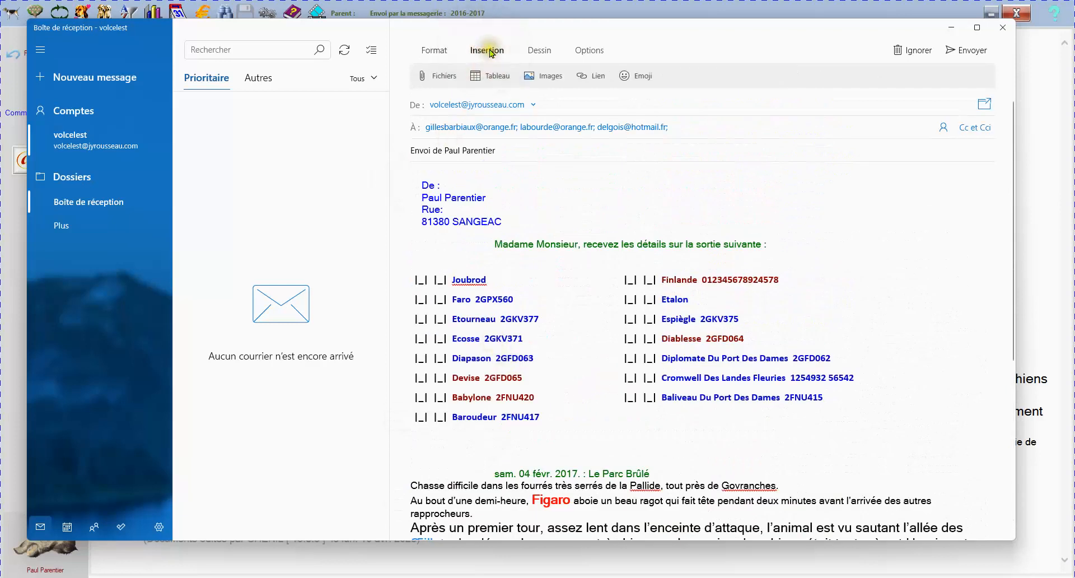
click(443, 79)
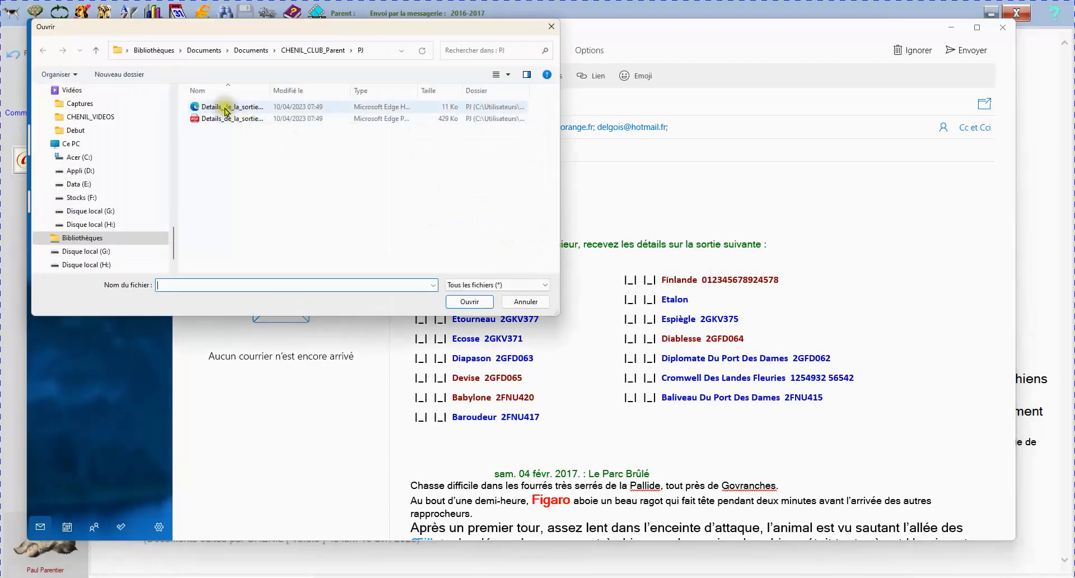
click(222, 108)
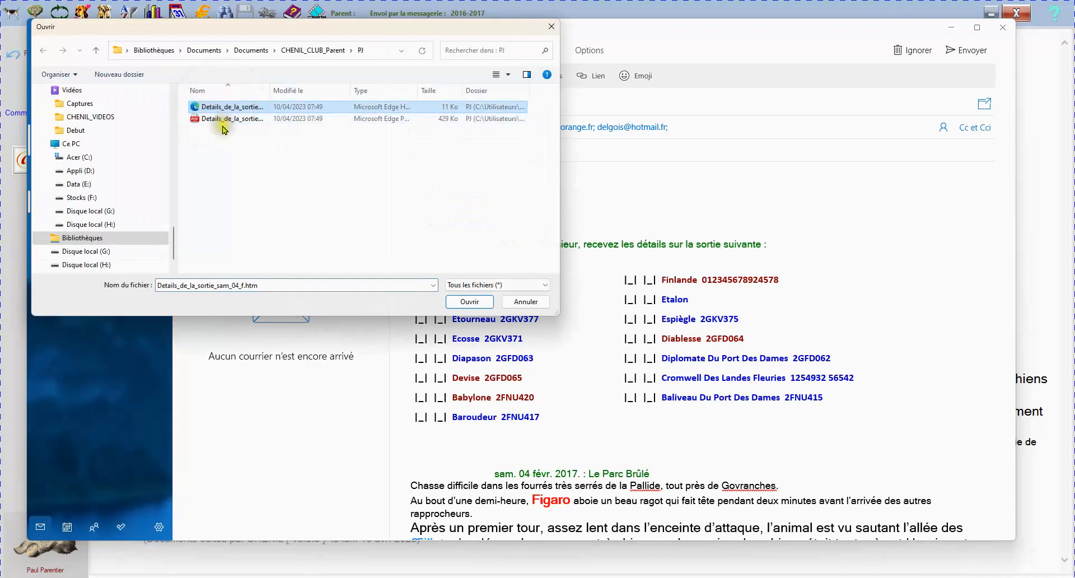
ctrl+click(222, 119)
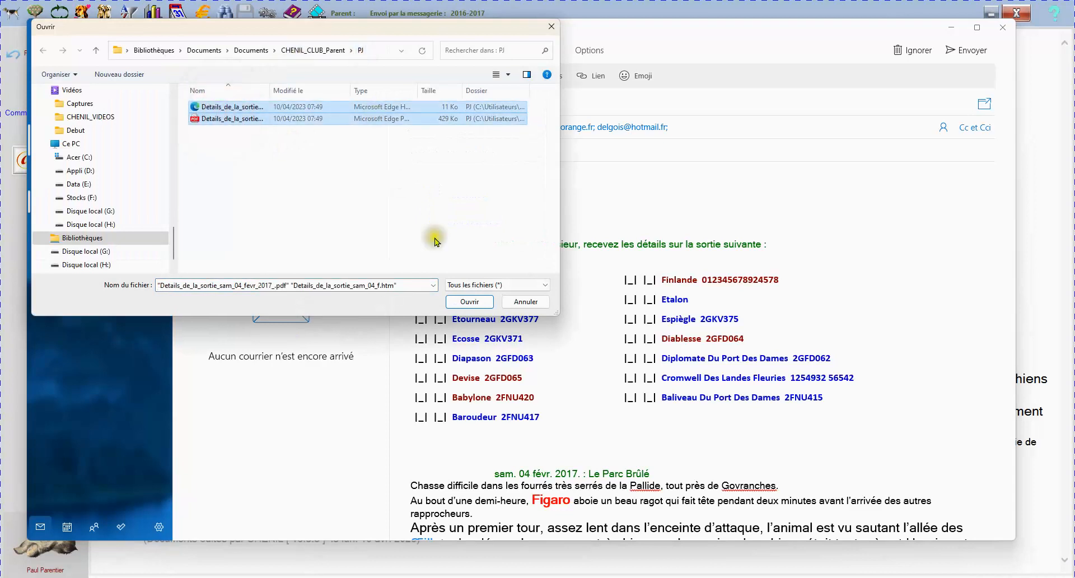
click(468, 301)
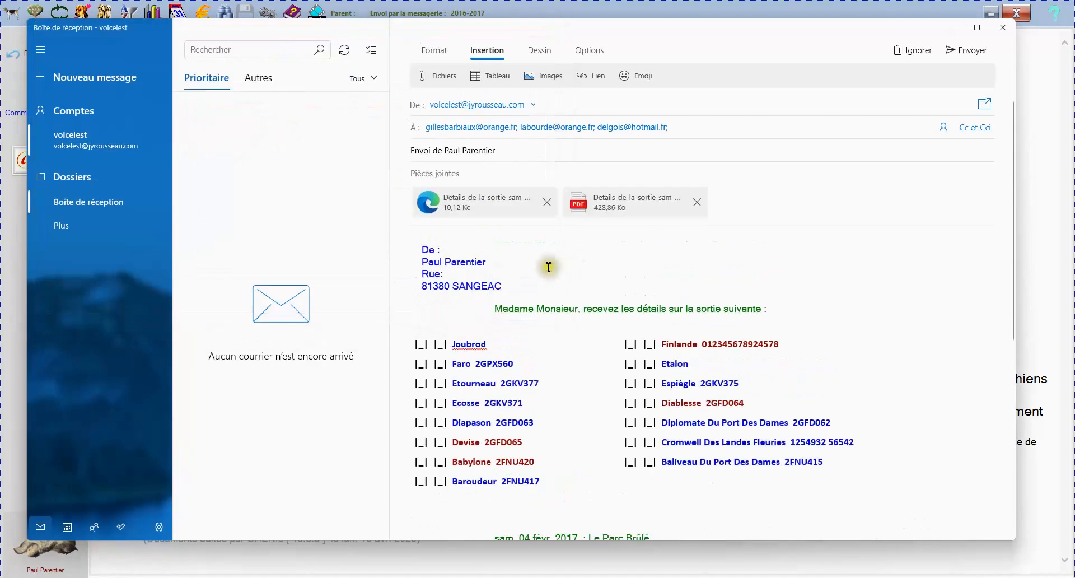
Open the attached PDF to check its contents, close it and send the outing message to the recipients
click(580, 201)
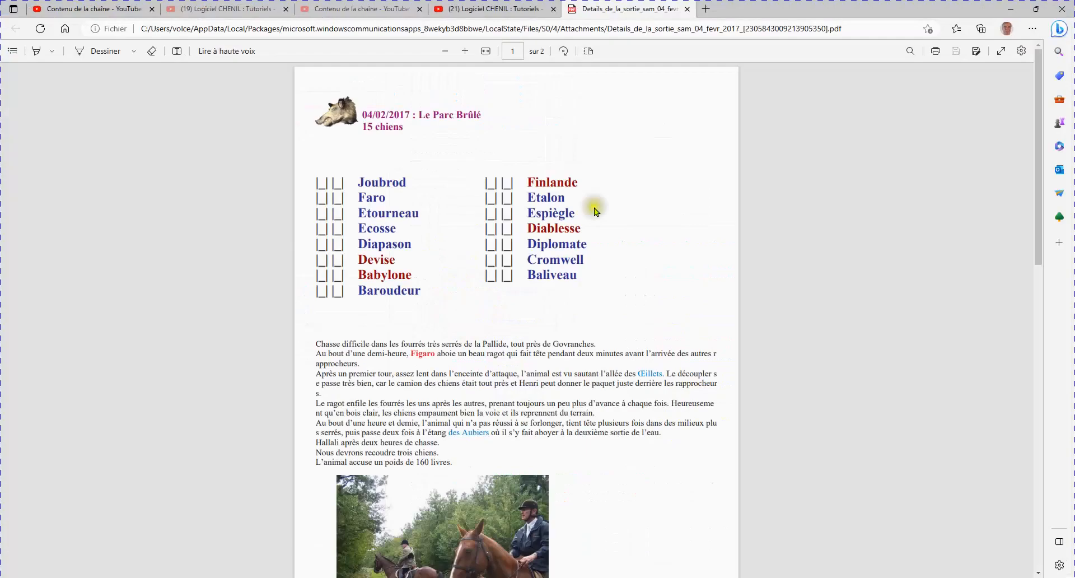
scroll(613, 279, down, 7)
scroll(615, 275, up, 7)
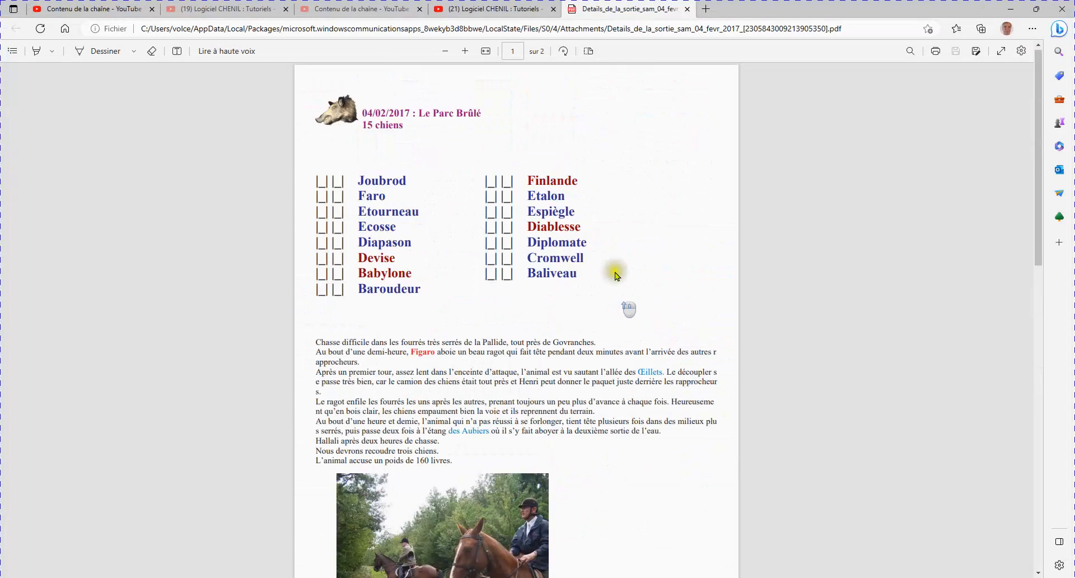
click(686, 9)
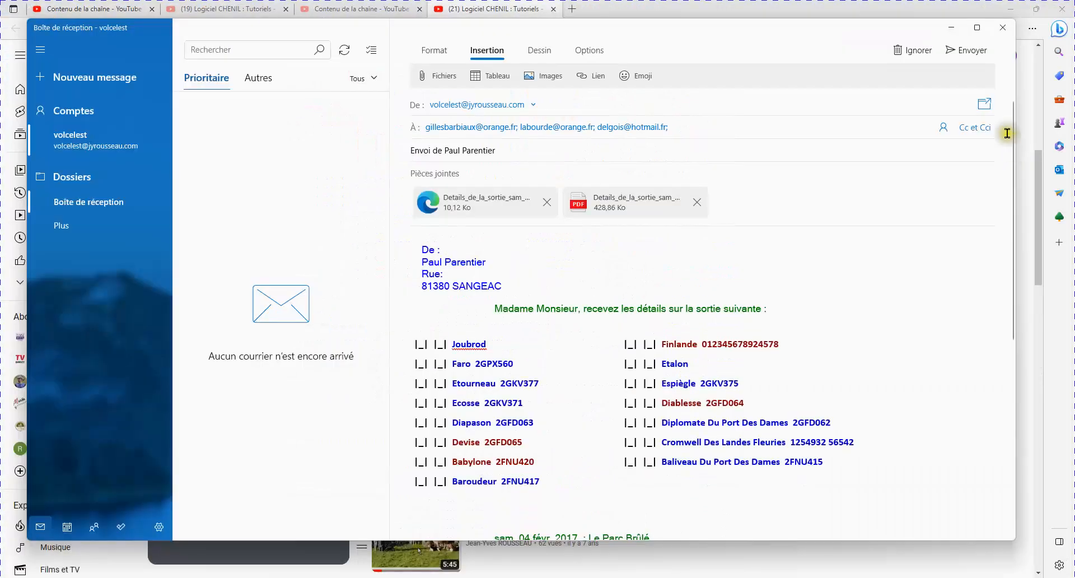
click(980, 50)
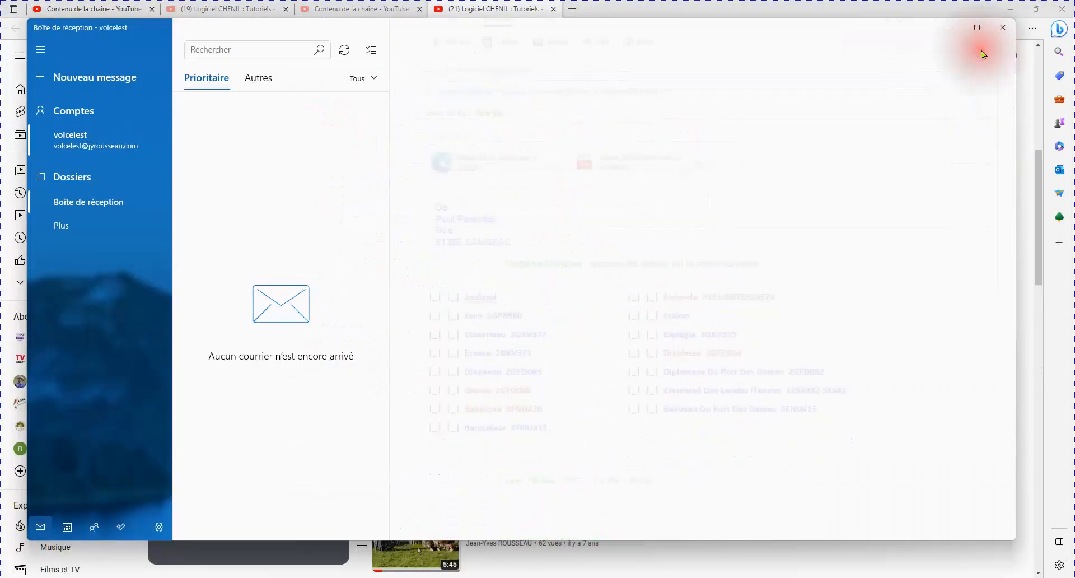